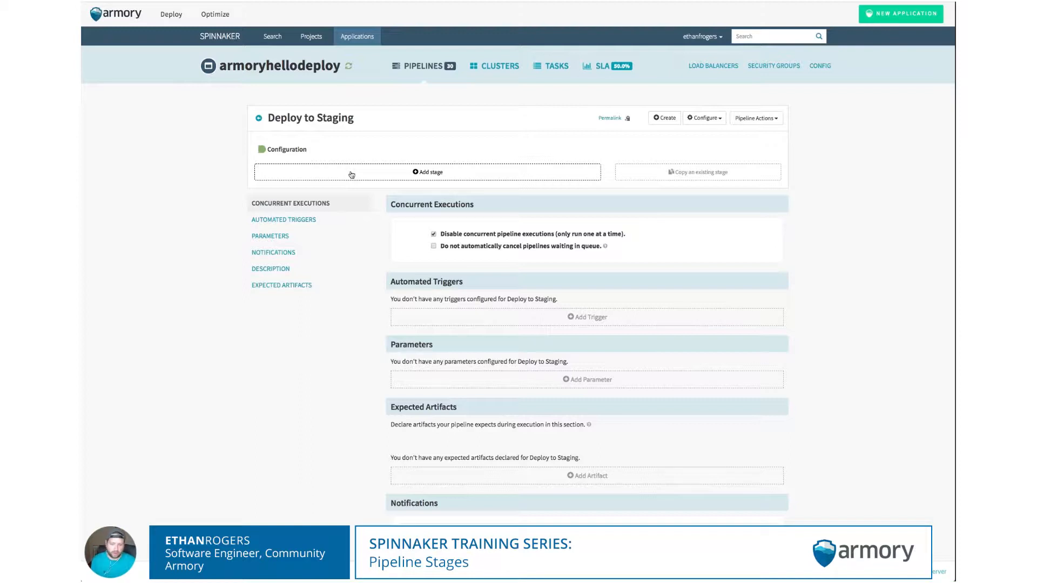
- Add a Bake stage to the Deploy to Staging pipeline
click(371, 171)
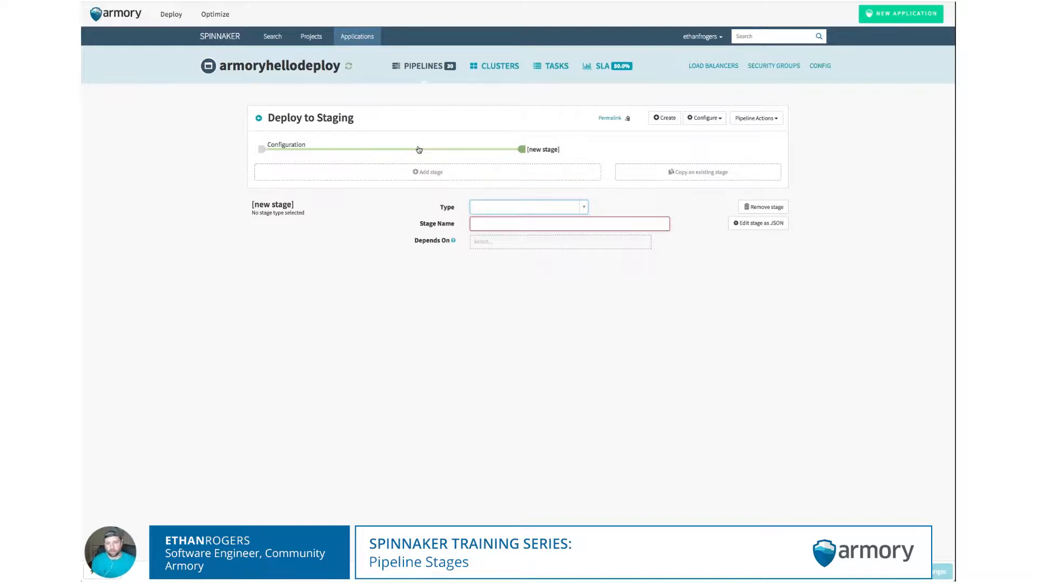
click(508, 208)
text(bake)
key(Return)
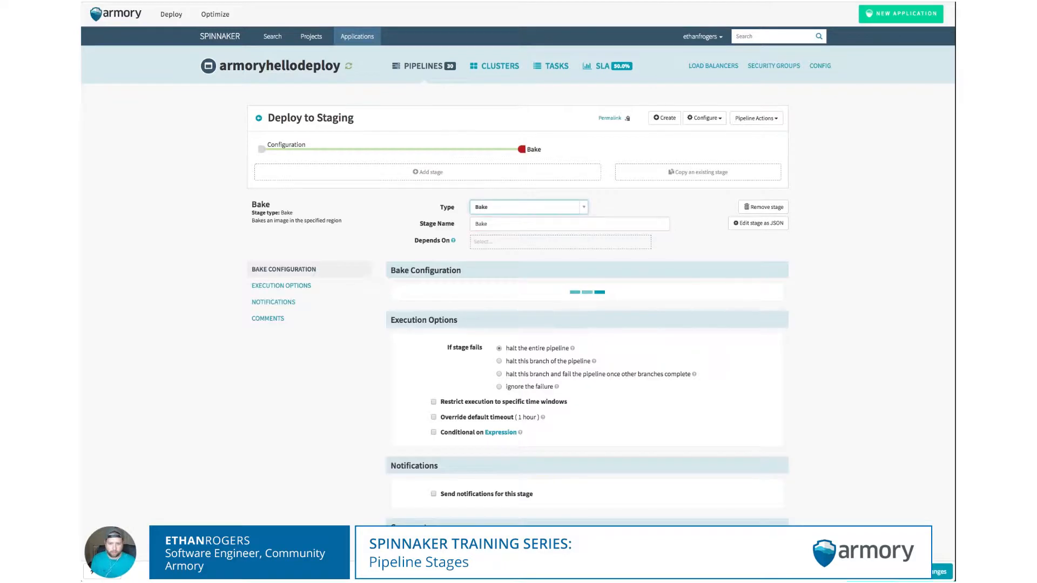
- Add a Deploy stage named Deploy Test after Bake, plus a blank stage after it
click(459, 176)
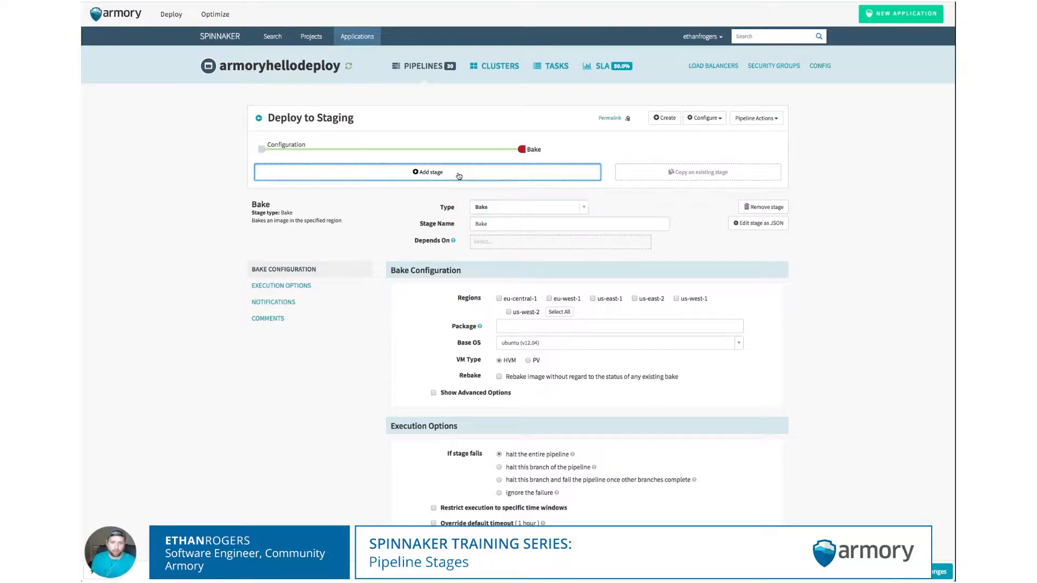
click(505, 208)
text(deploy)
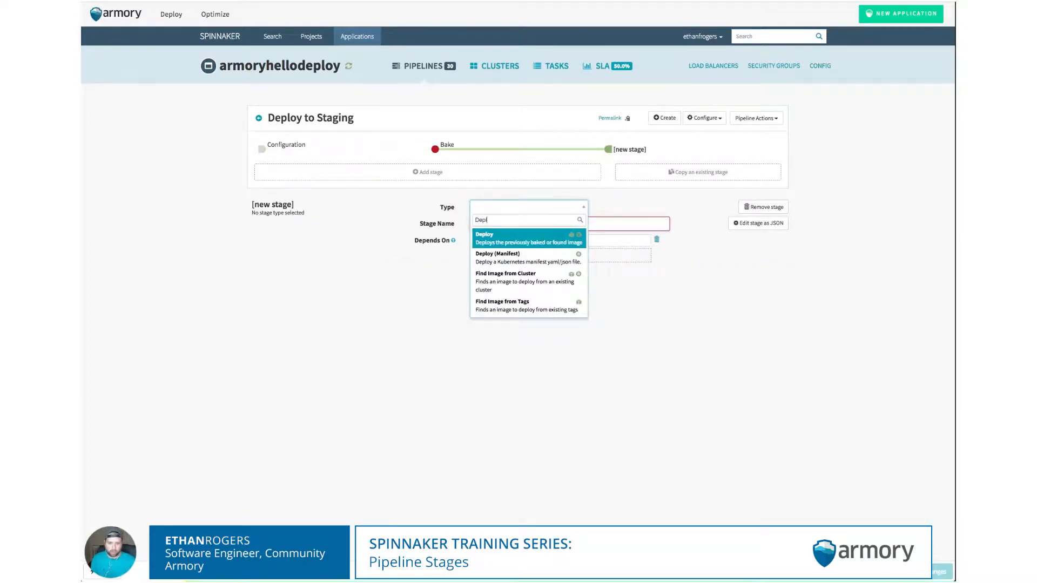
key(Return)
click(510, 223)
text(Test)
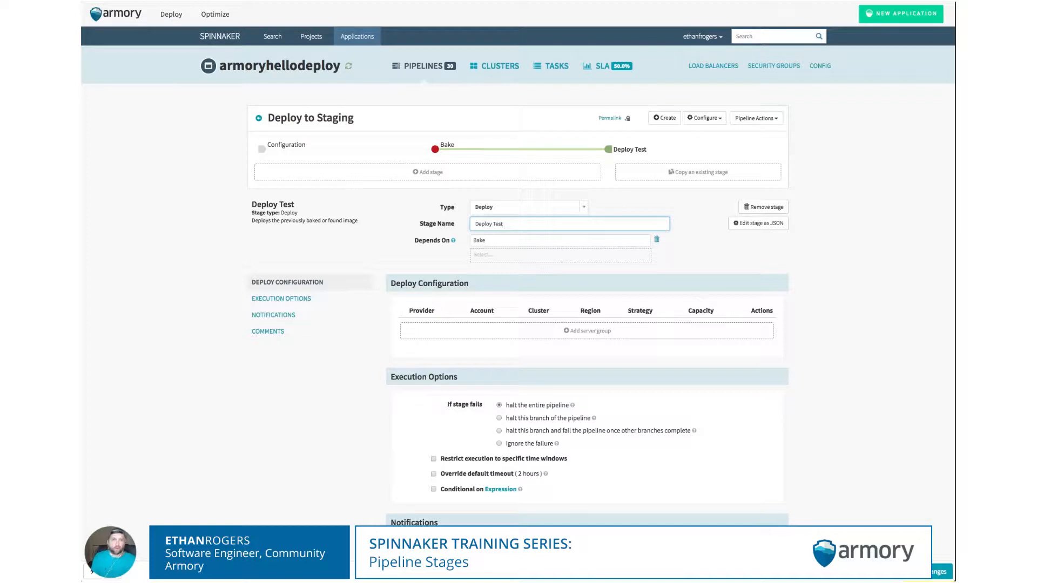
click(479, 174)
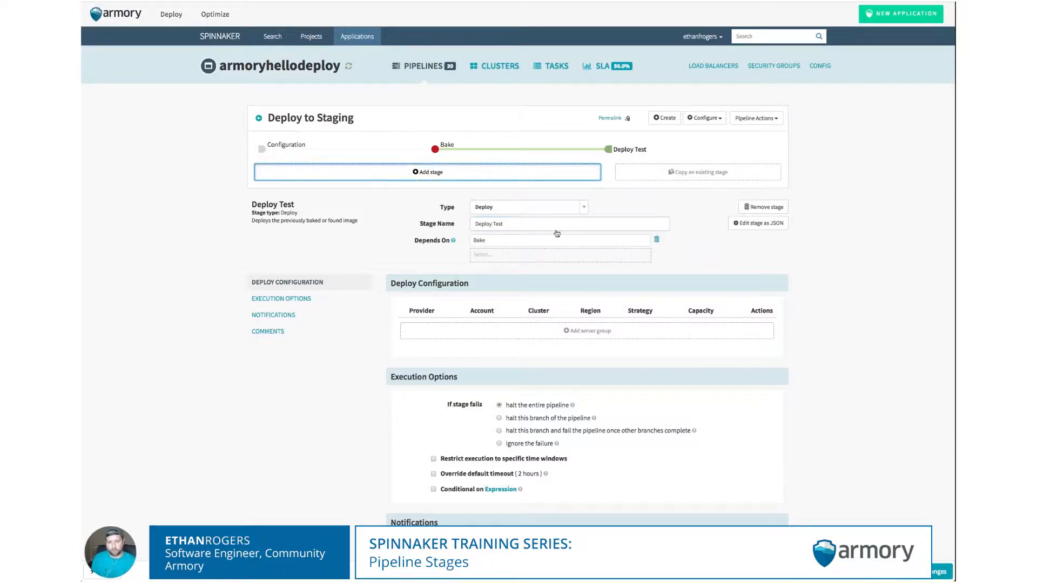
- Make the new stage a Manual Judgment with instructions 'Are you ready?'
click(523, 208)
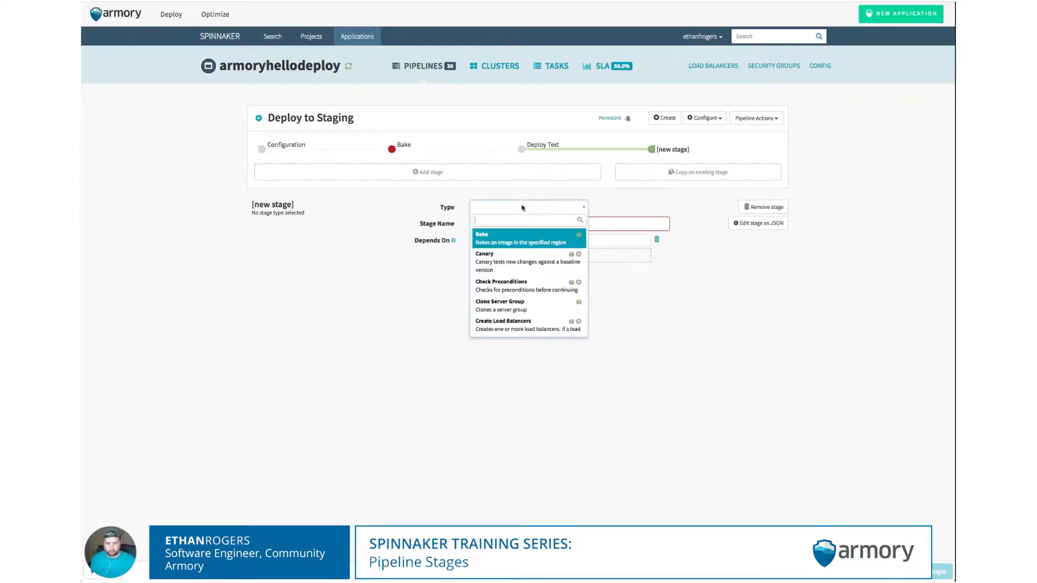
text(Manu)
key(Return)
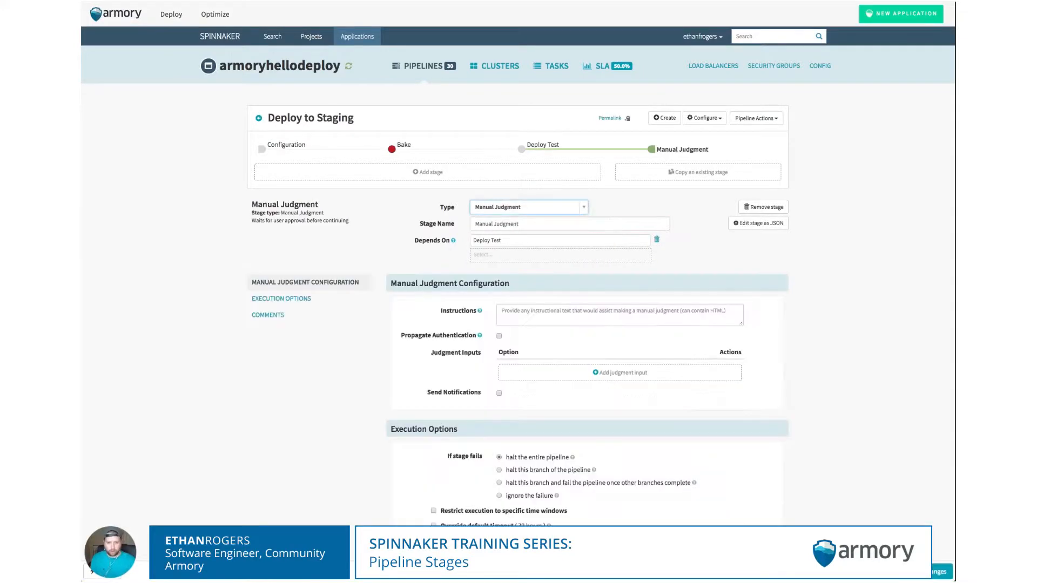
scroll(446, 232, down, 1)
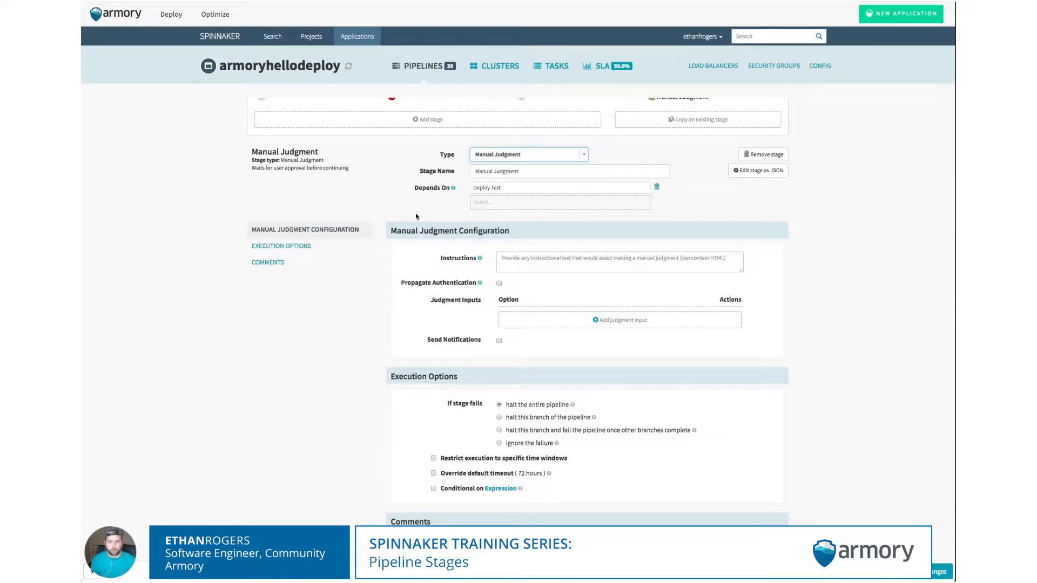
click(555, 260)
text(Are you ready?)
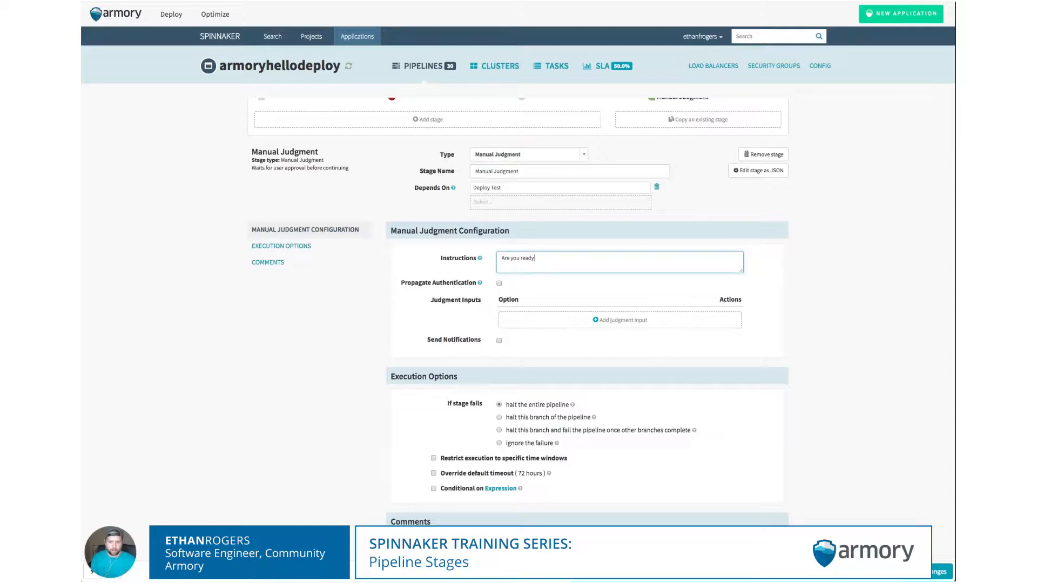
- Add YES and NO as the judgment input options
click(522, 319)
click(521, 317)
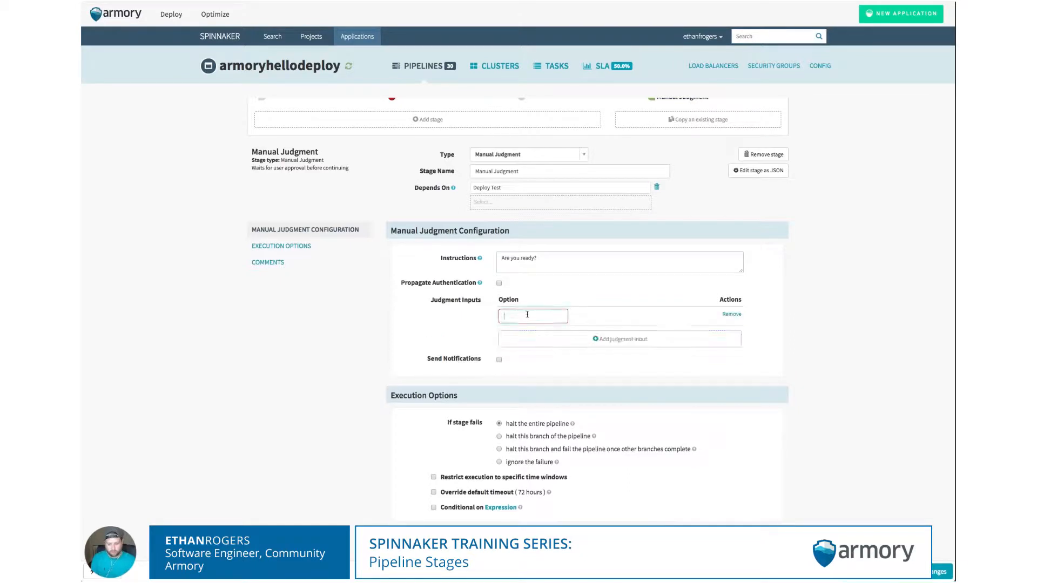
text(YES)
click(531, 340)
click(519, 334)
text(NO)
click(408, 315)
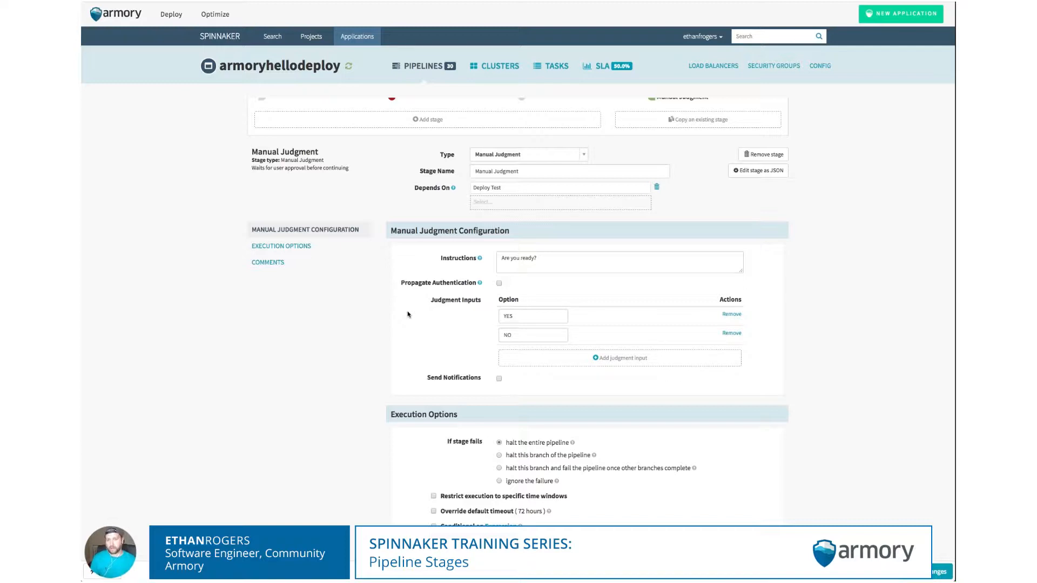
scroll(408, 315, up, 2)
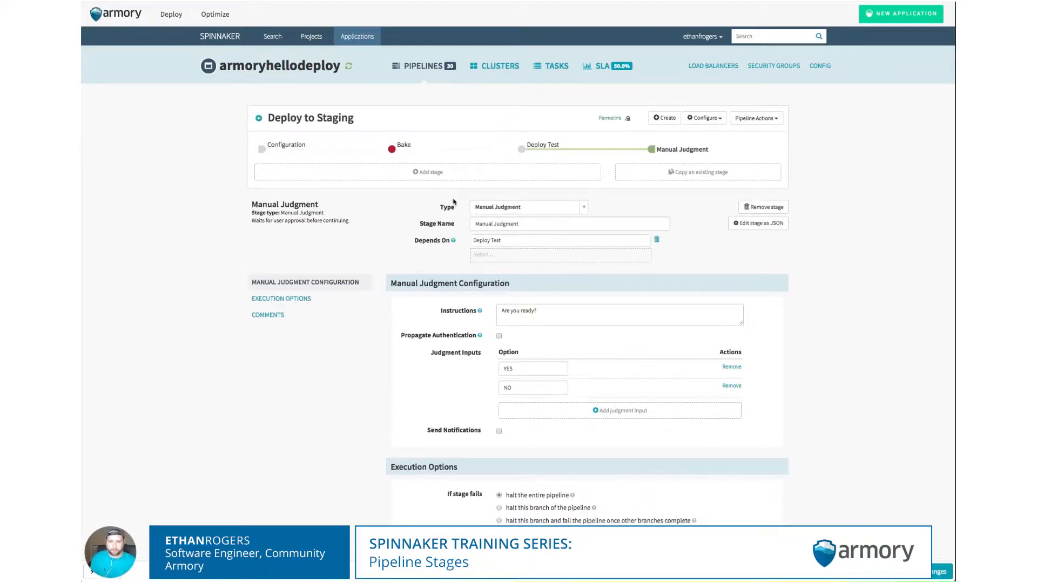
- Add a Check Preconditions stage after Manual Judgment, then view the Expression Language docs
click(452, 176)
click(490, 209)
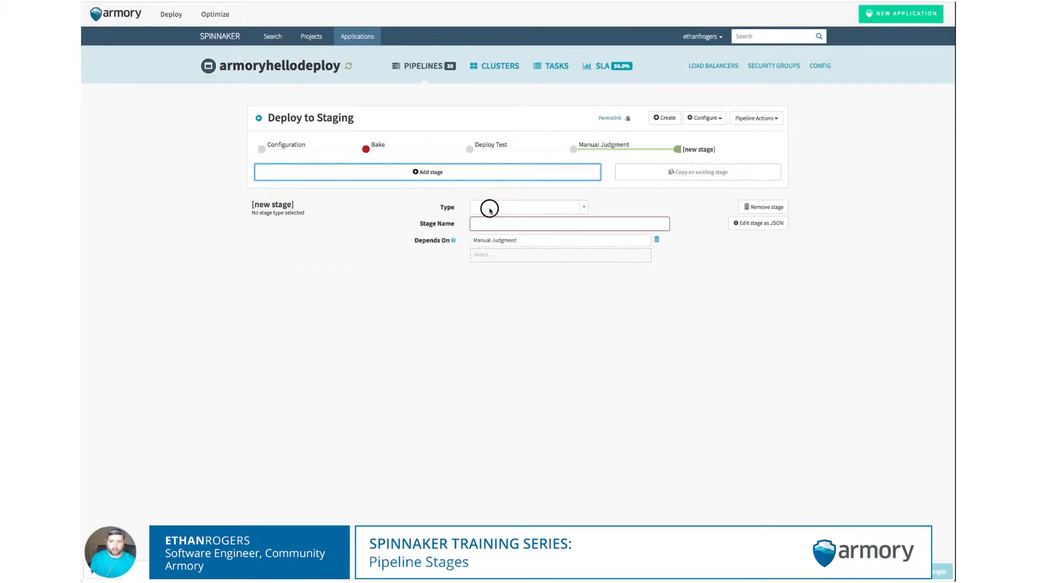
text(Check)
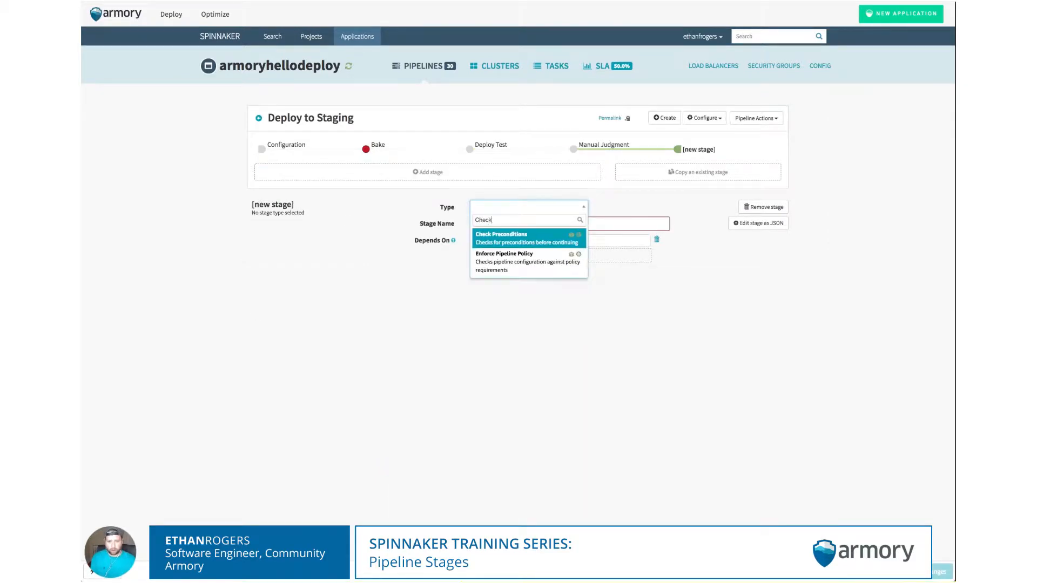
key(Return)
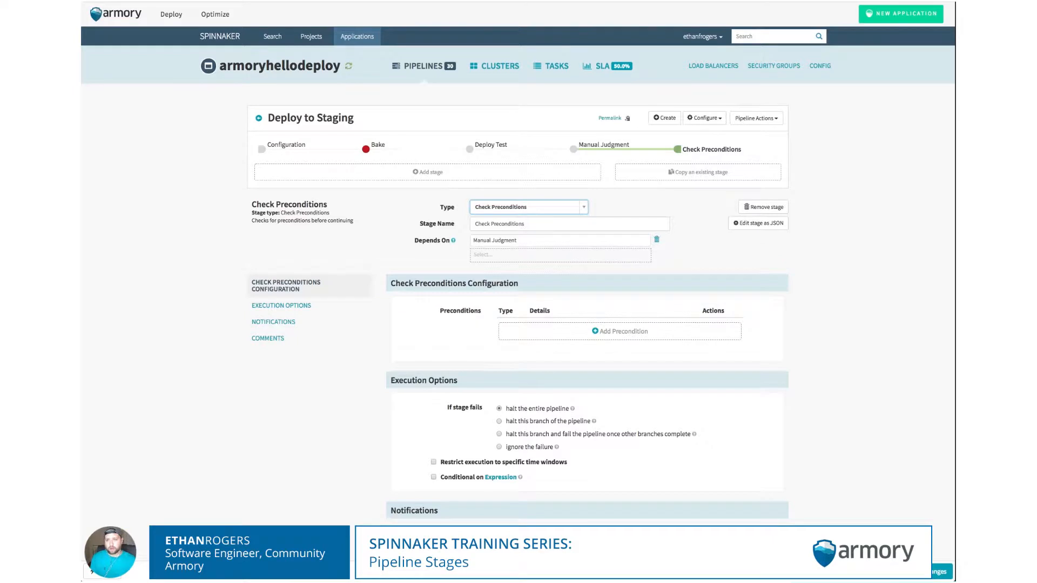
click(264, 2)
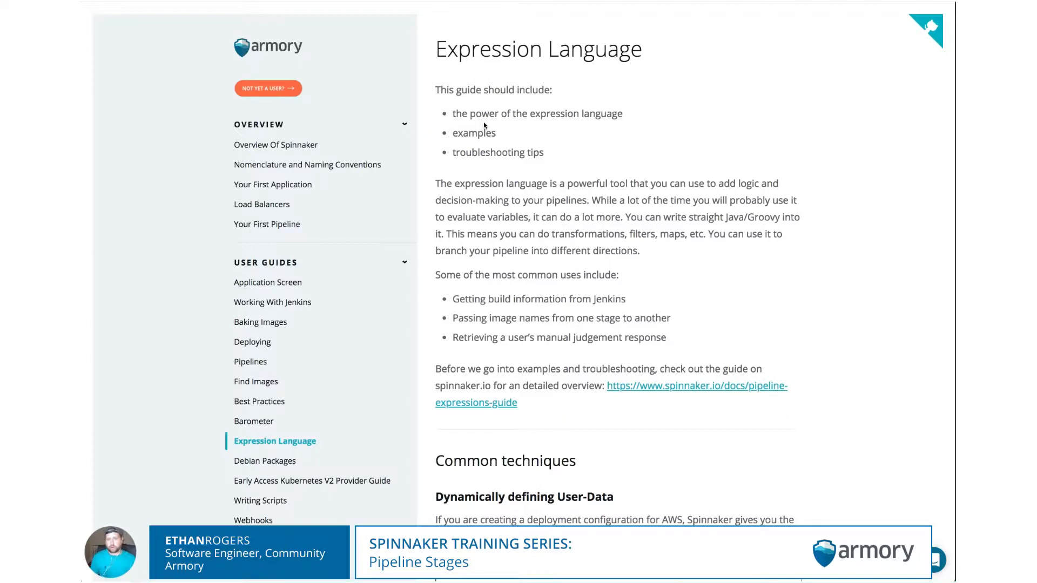
- Return to the Deploy to Staging pipeline's Check Preconditions configuration
click(178, 2)
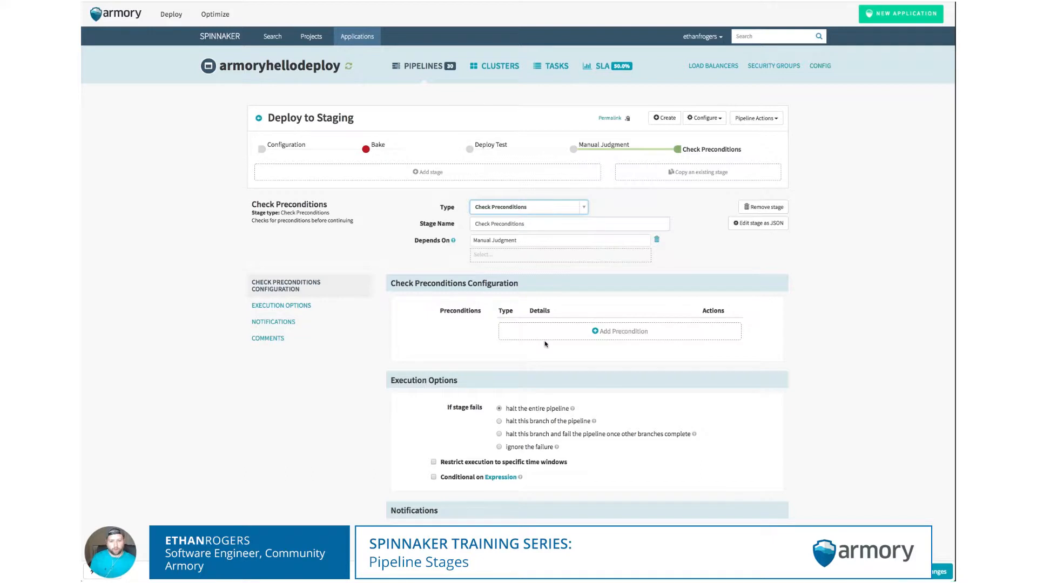
- Add an Expression precondition: #judgement('Manual Judgement') == 'YES'
scroll(540, 332, down, 1)
click(541, 308)
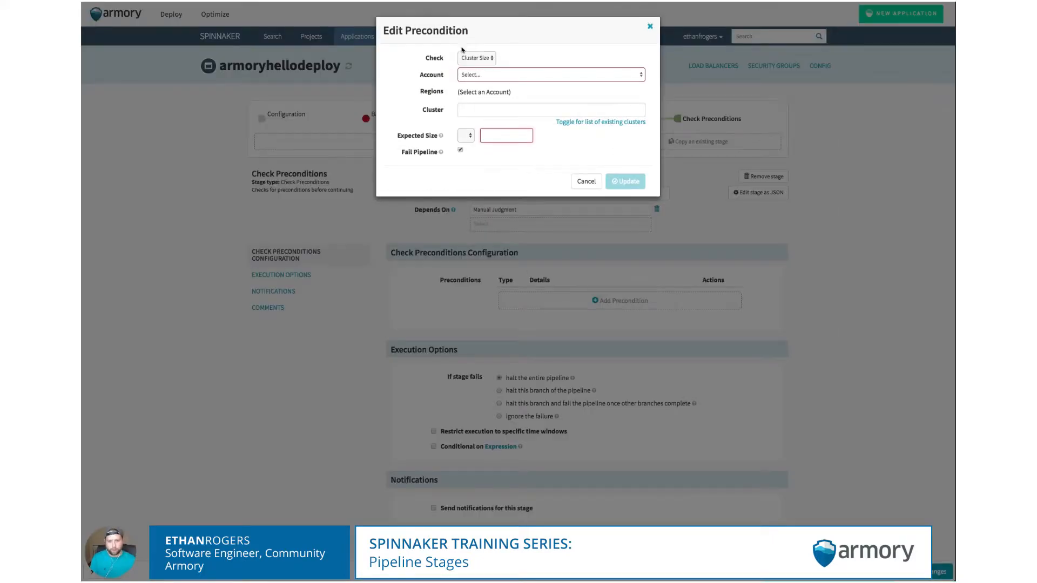
click(476, 58)
click(478, 65)
click(482, 82)
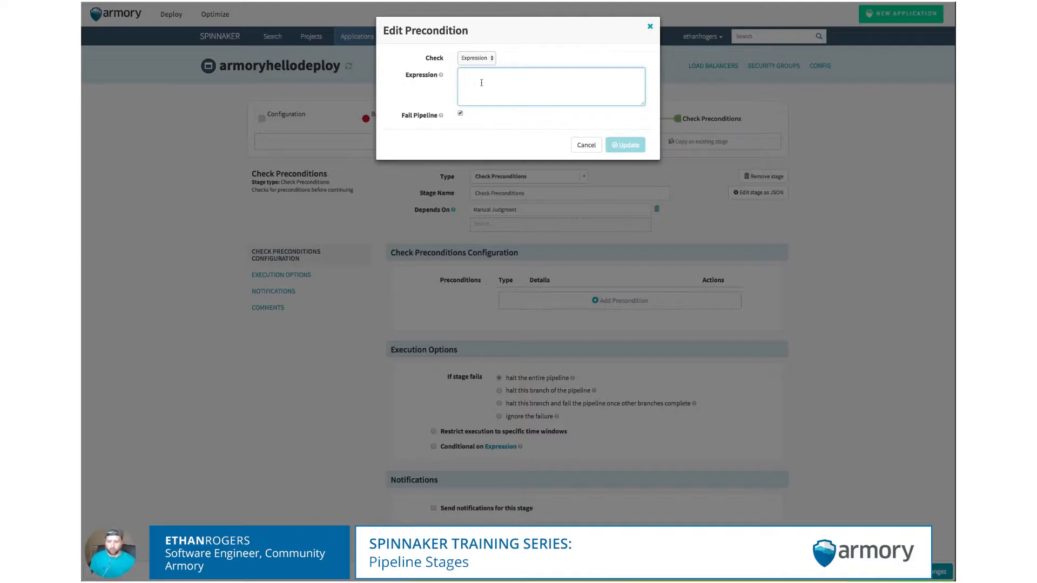
text(#)
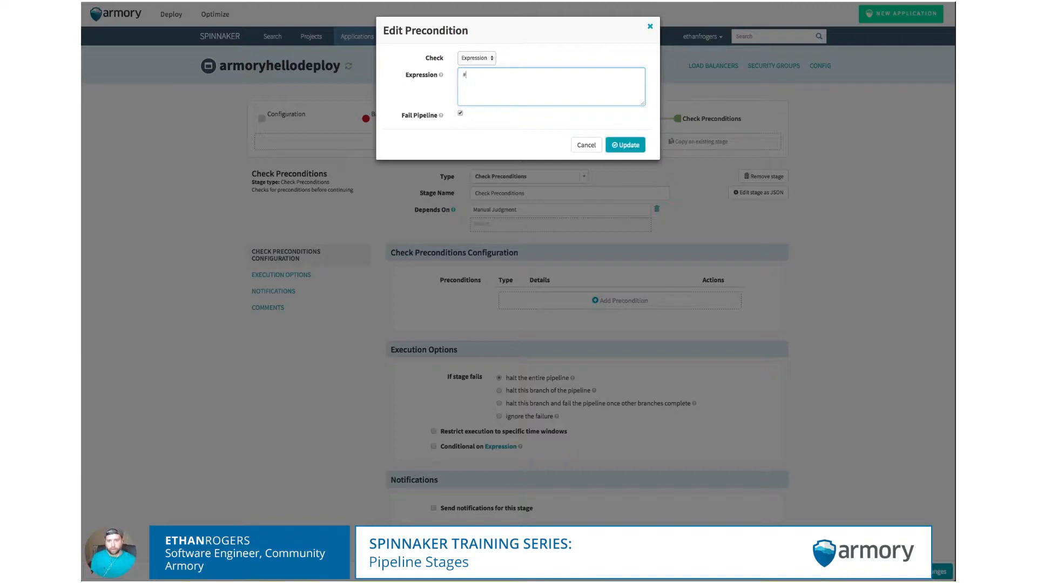
text(judgement('Manual Judgement)
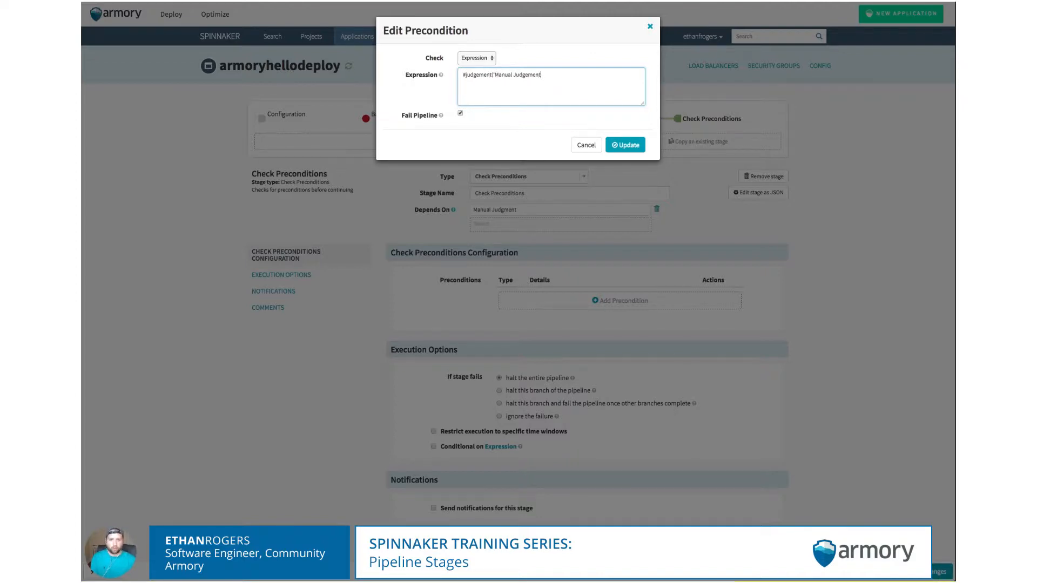
text(') == 'YES)
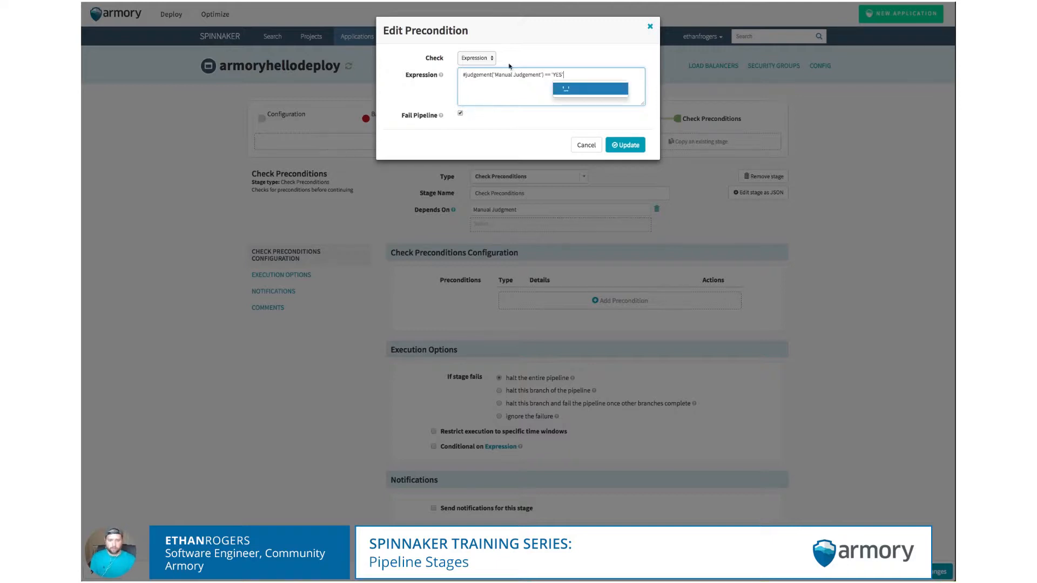
click(625, 146)
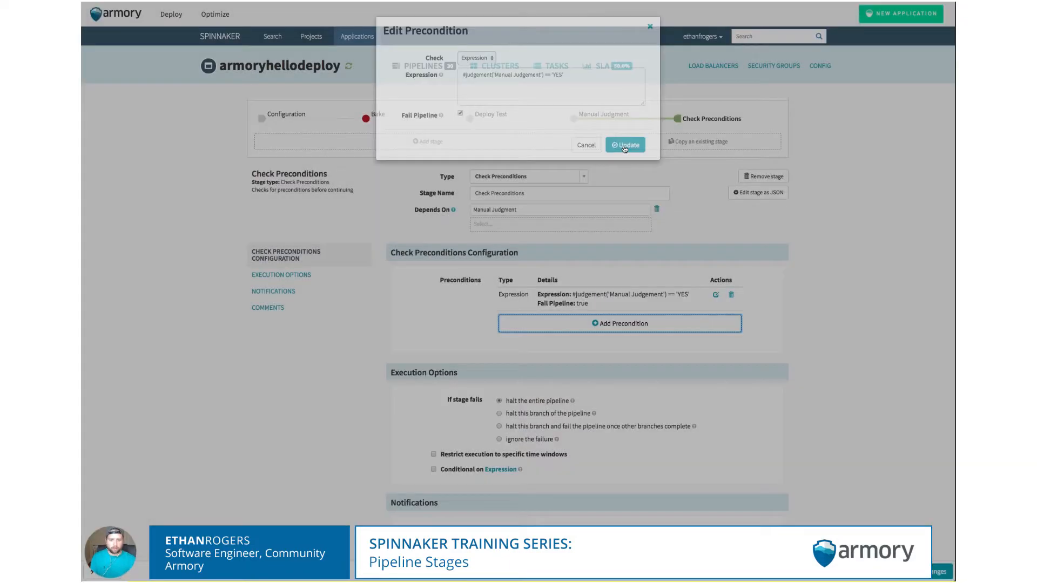
- Edit the precondition so it no longer fails the pipeline
click(716, 296)
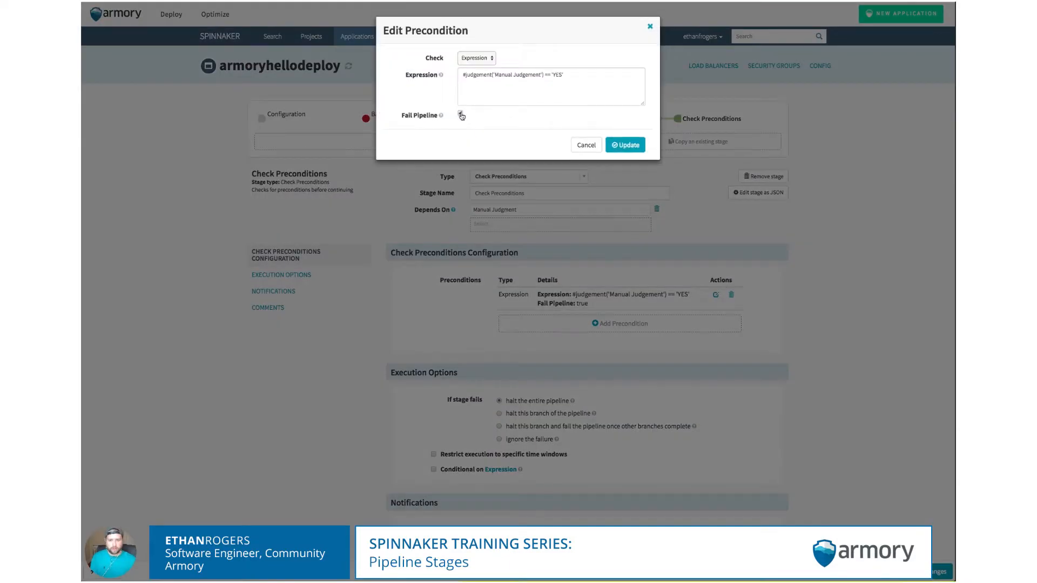
click(460, 114)
click(632, 145)
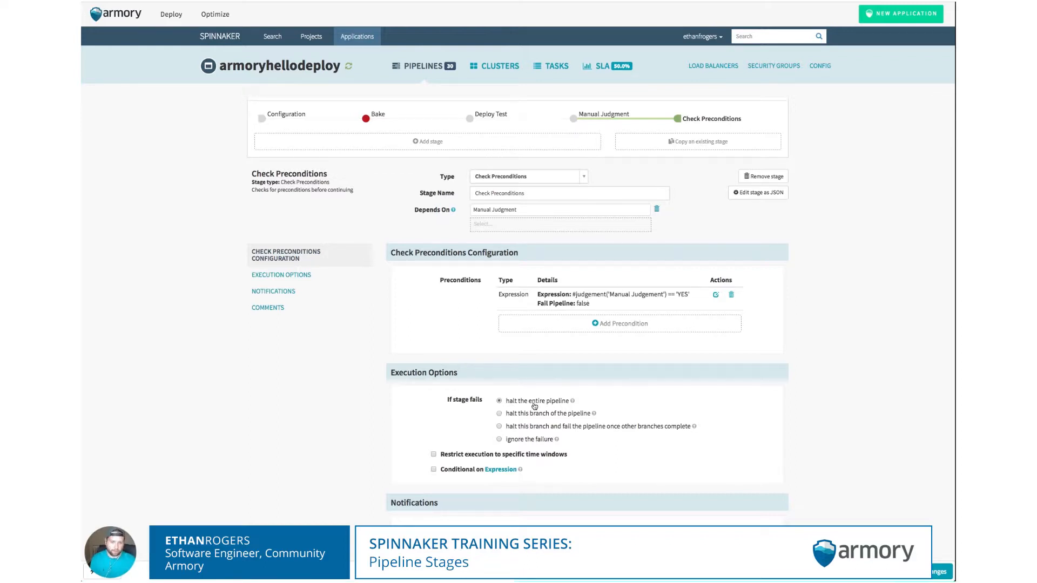
- Add a Deploy-type stage after Check Preconditions and name it Deploy Staging
click(500, 146)
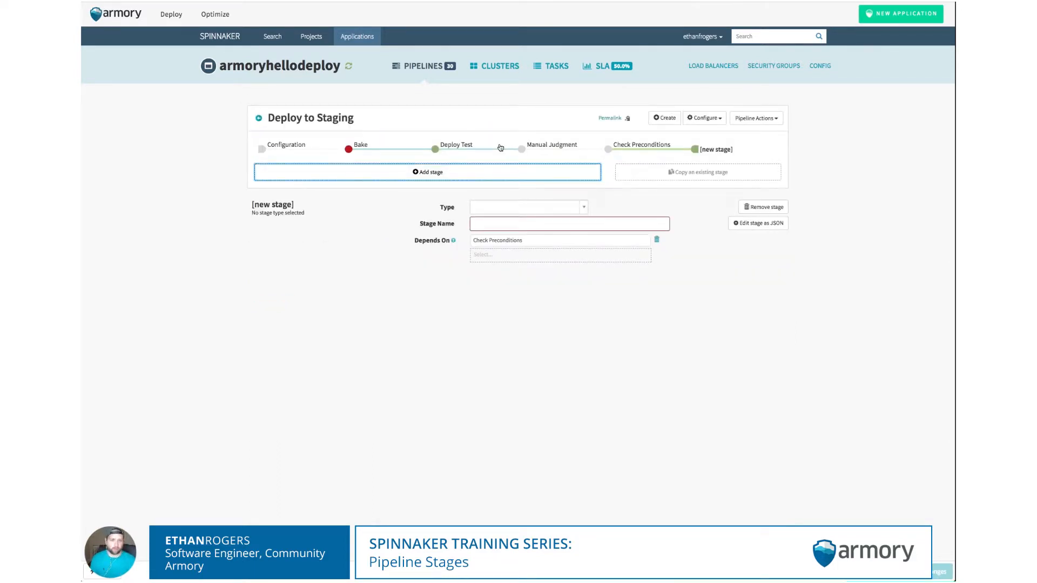
click(552, 209)
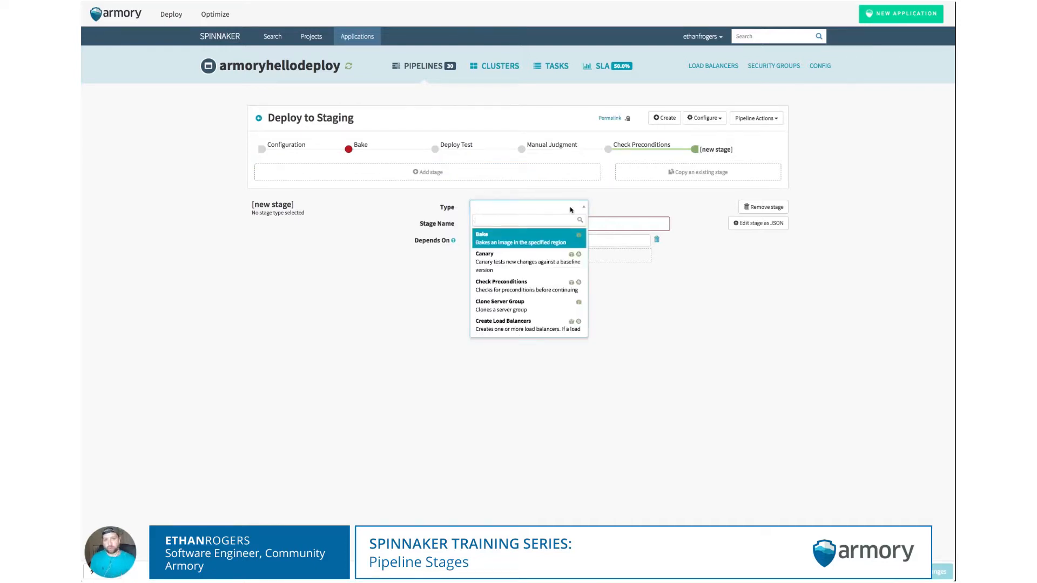
text(deploy)
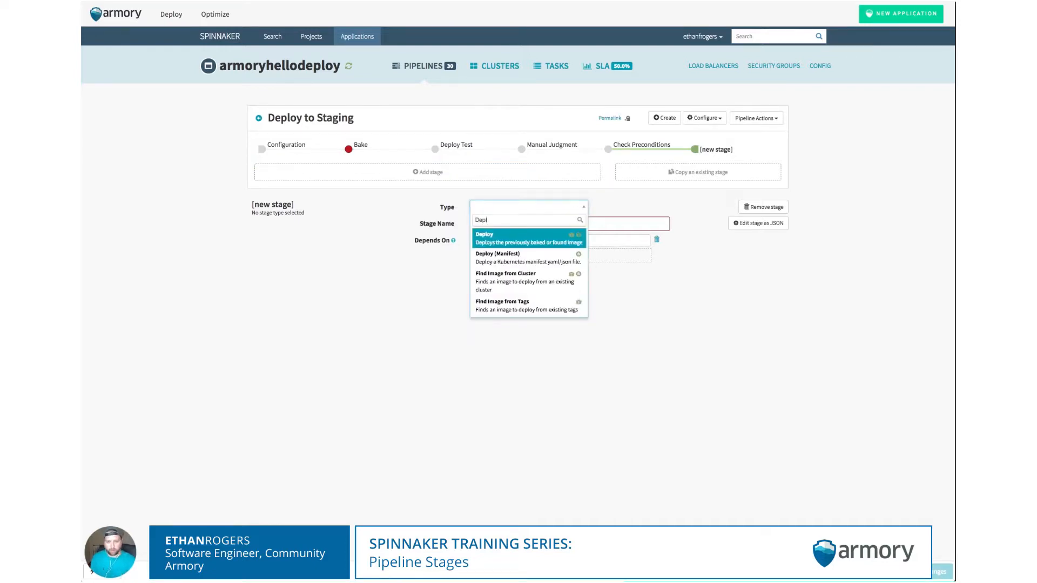
key(Return)
click(532, 224)
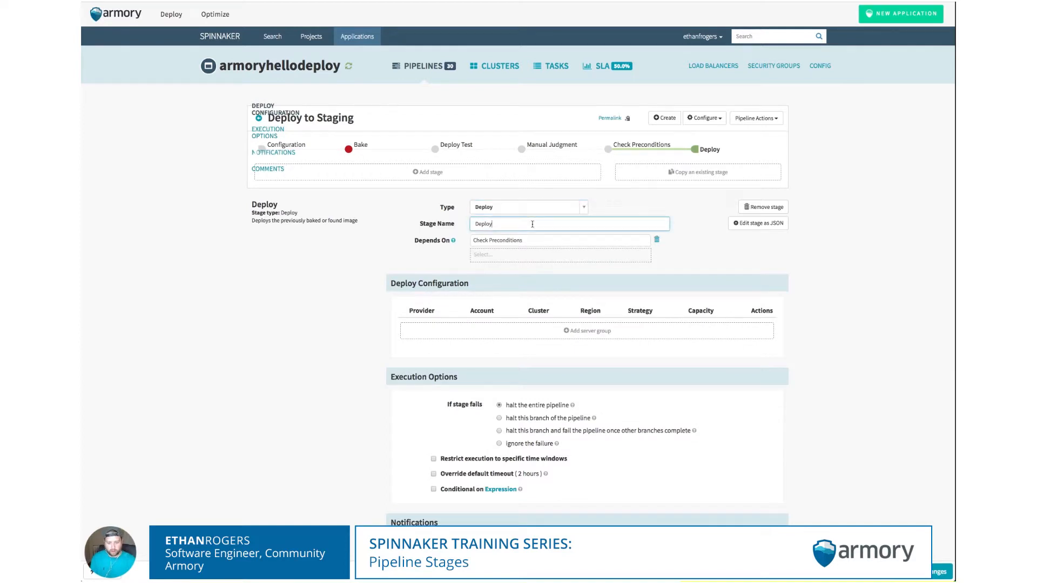
text(Staging)
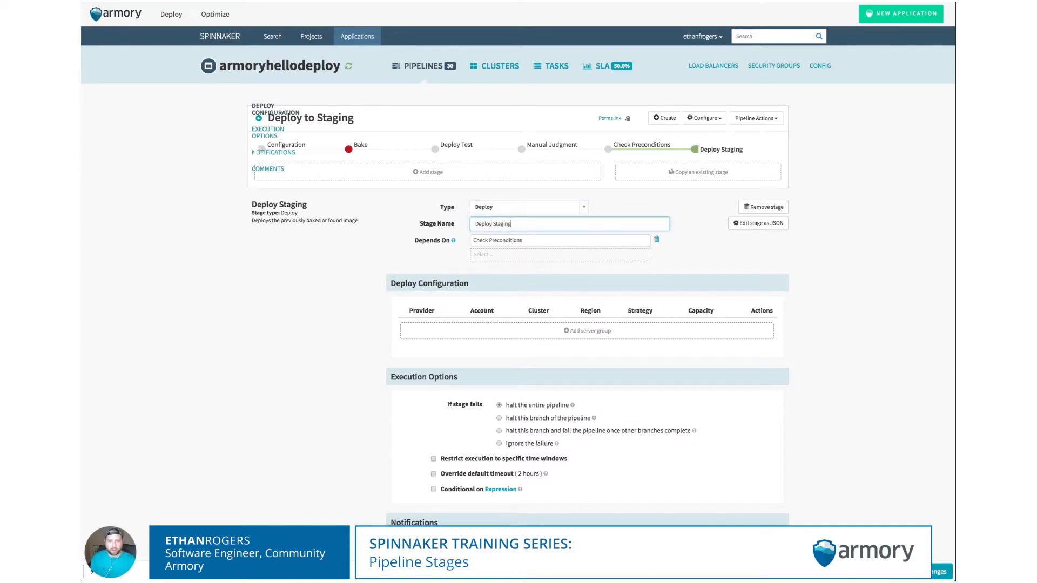
click(622, 207)
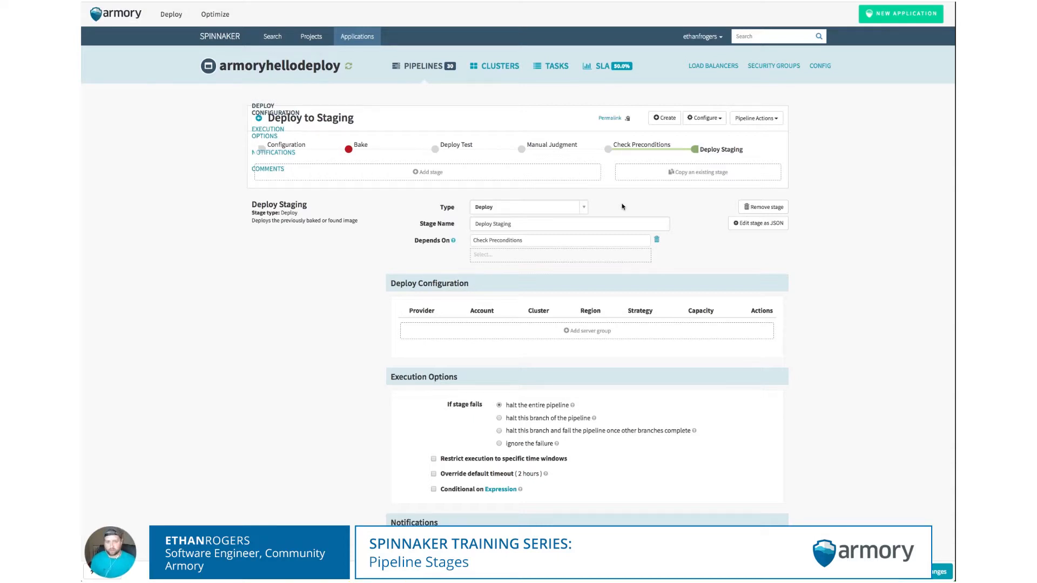
scroll(620, 201, down, 1)
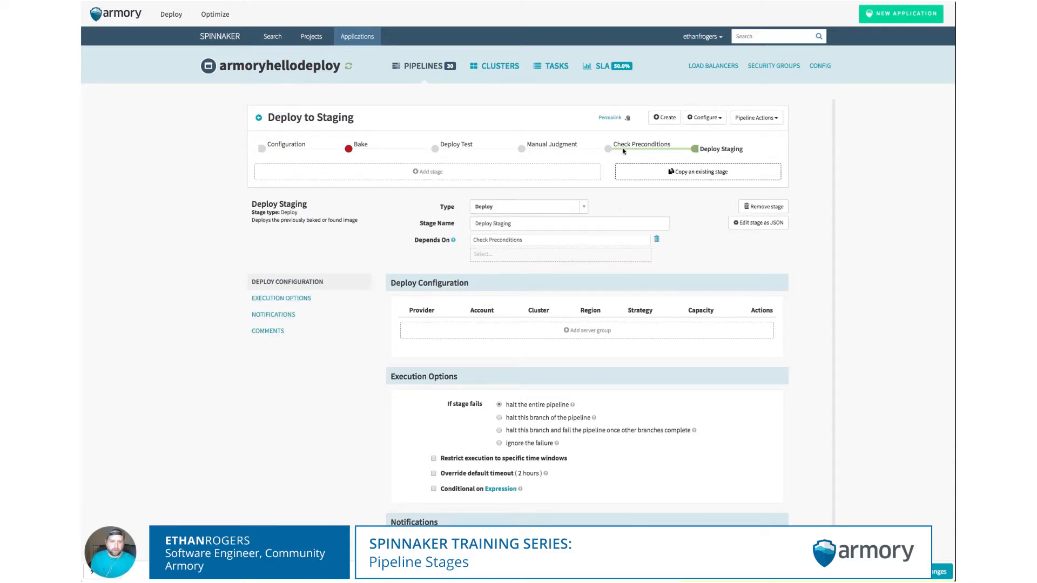
- Branch a Jenkins stage off Check Preconditions and add a blank stage after Jenkins
click(624, 149)
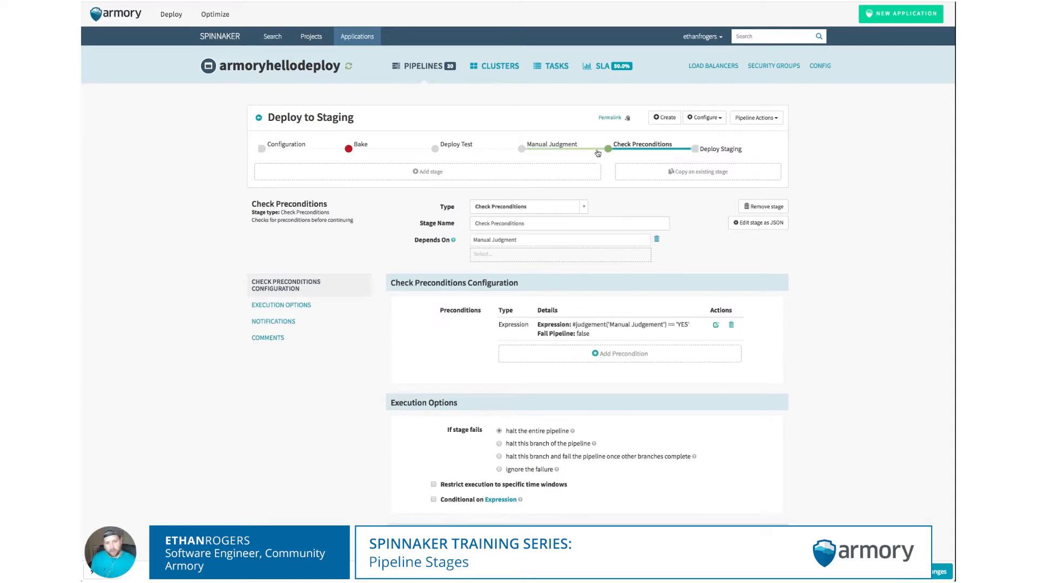
click(521, 173)
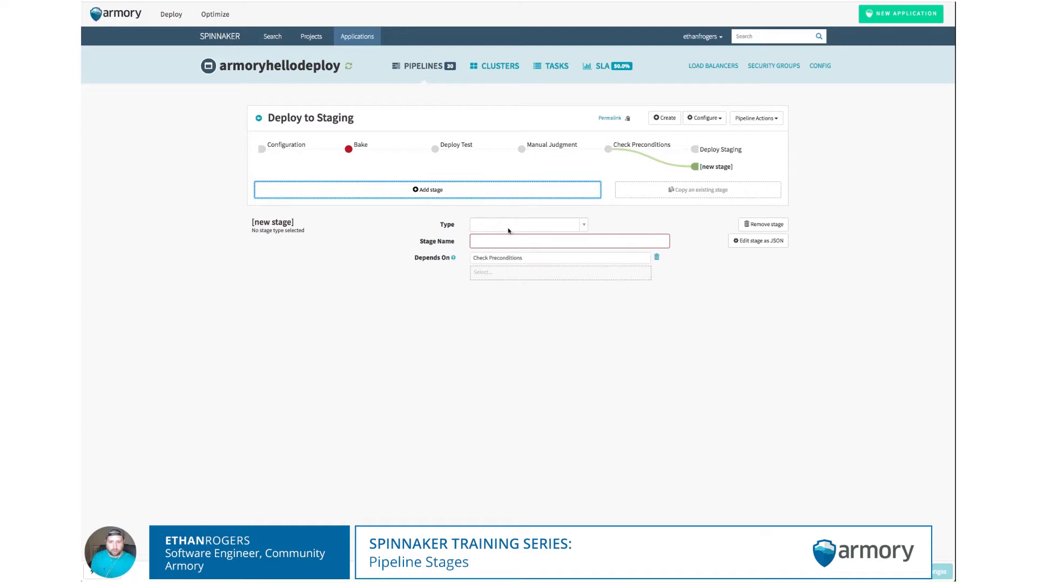
click(511, 226)
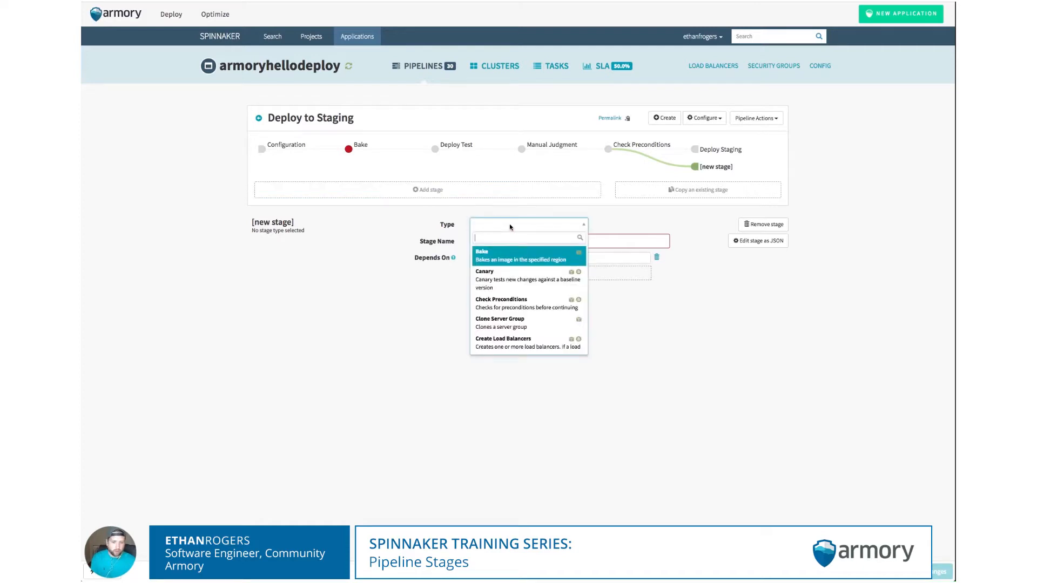
text(Jenk)
key(Return)
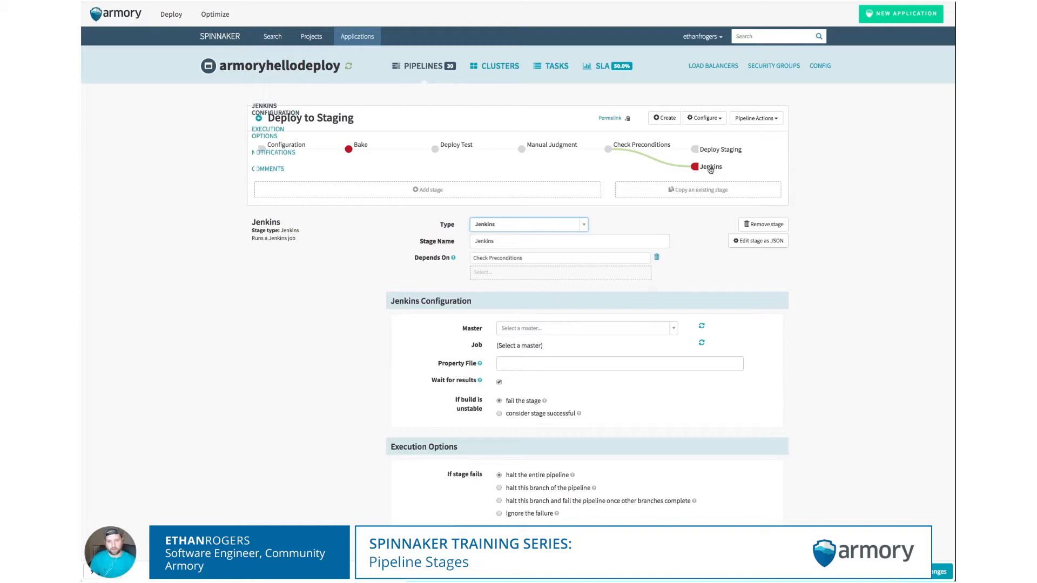
click(502, 193)
click(512, 240)
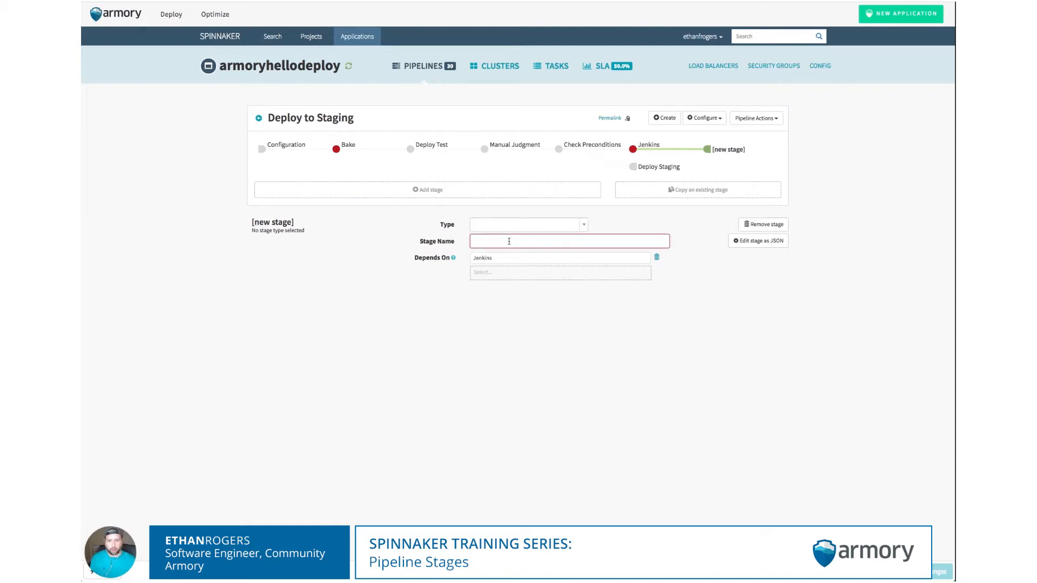
- Name the new stage Deploy Production and add Deploy Staging as a dependency
text(Deploy Production)
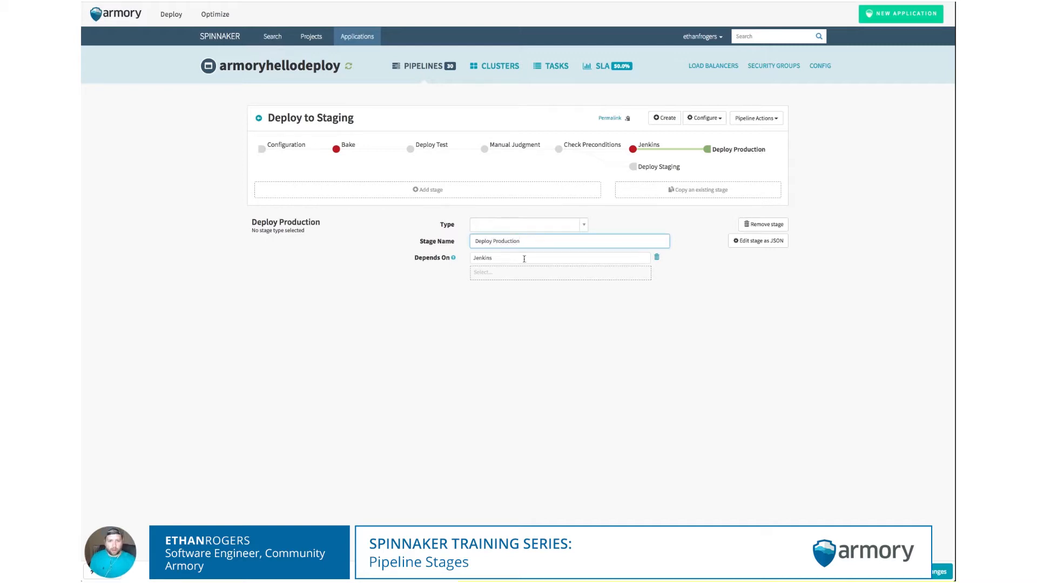
click(496, 275)
text(Depl)
key(Down)
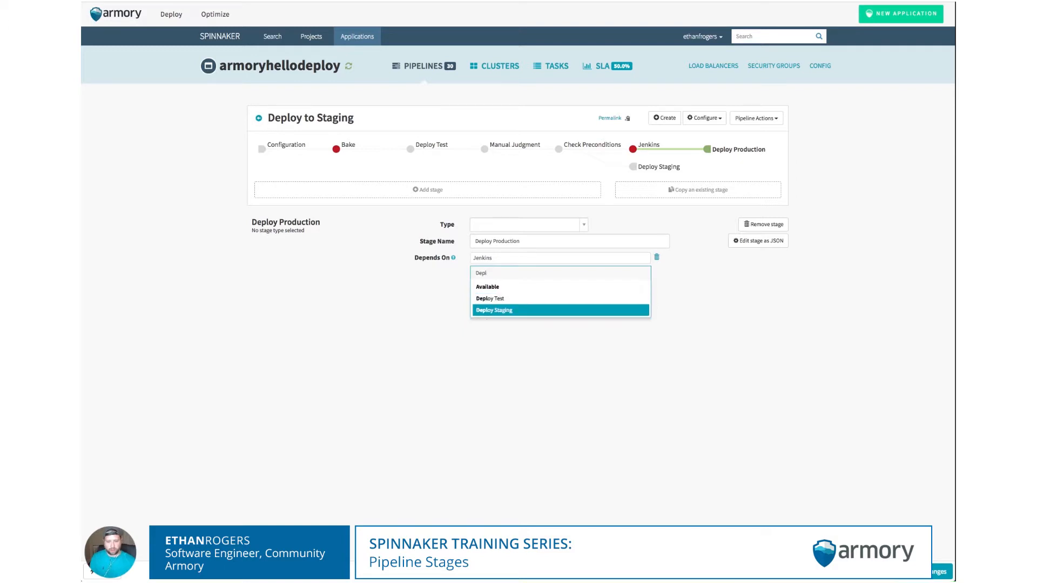
key(Return)
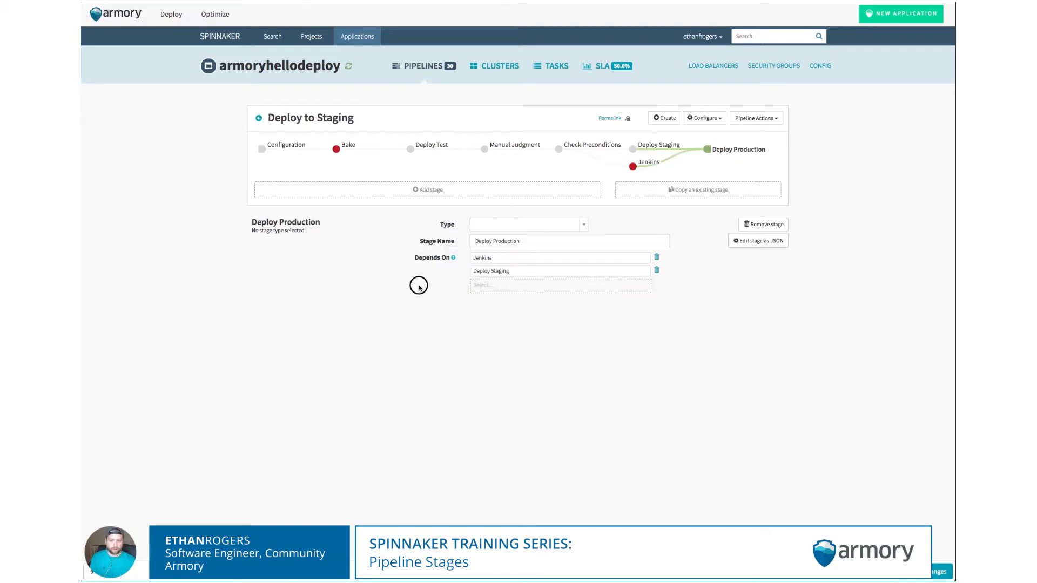